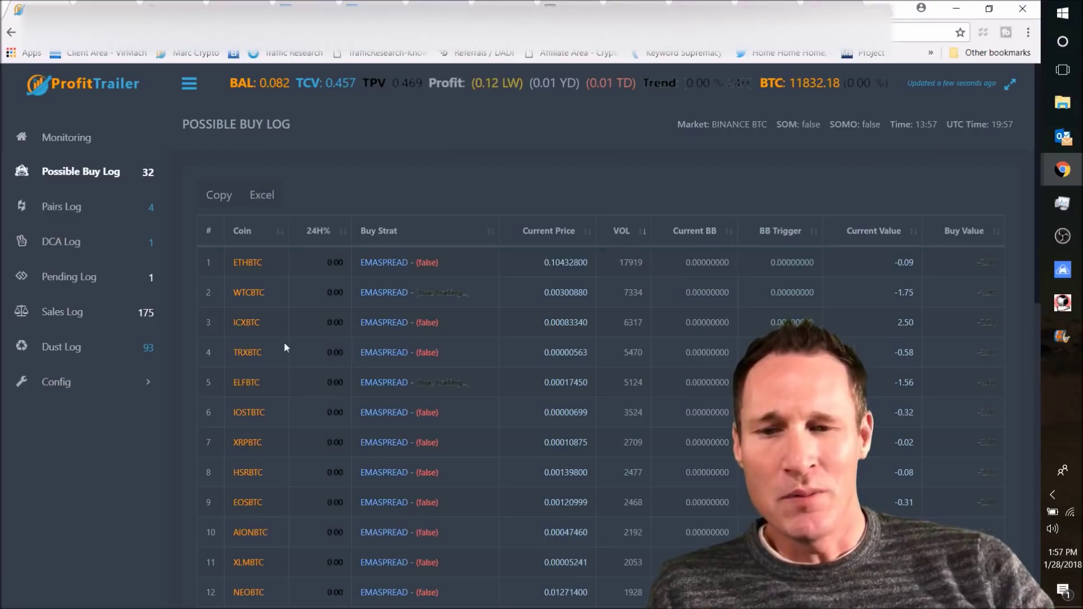
Step: Scroll through the current ProfitTrailer log page to review its entries
click(63, 314)
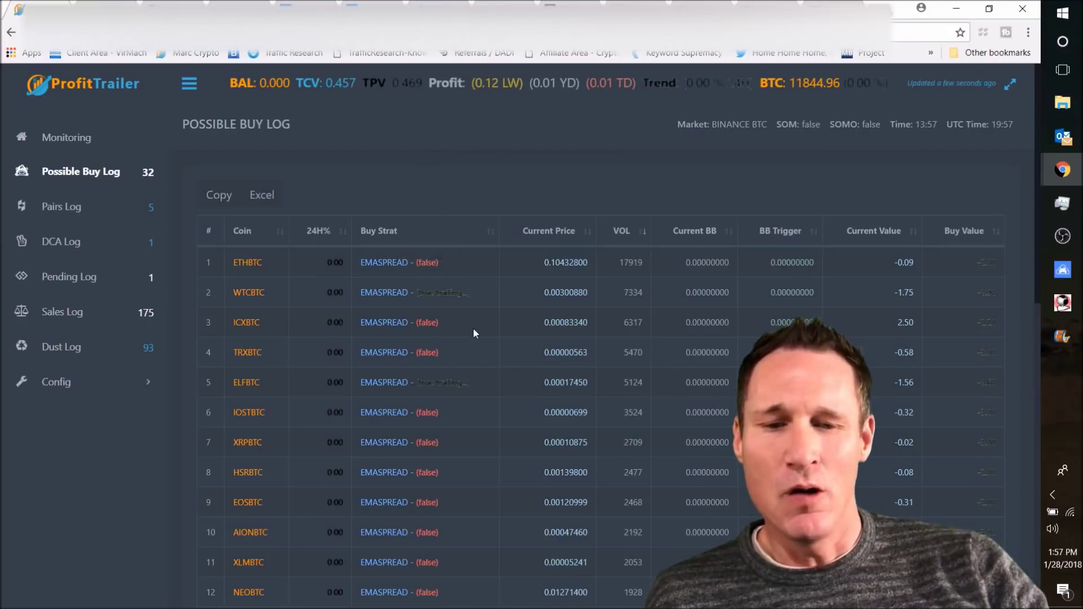
scroll(474, 331, down, 6)
scroll(485, 333, down, 3)
scroll(492, 327, down, 3)
scroll(495, 332, up, 10)
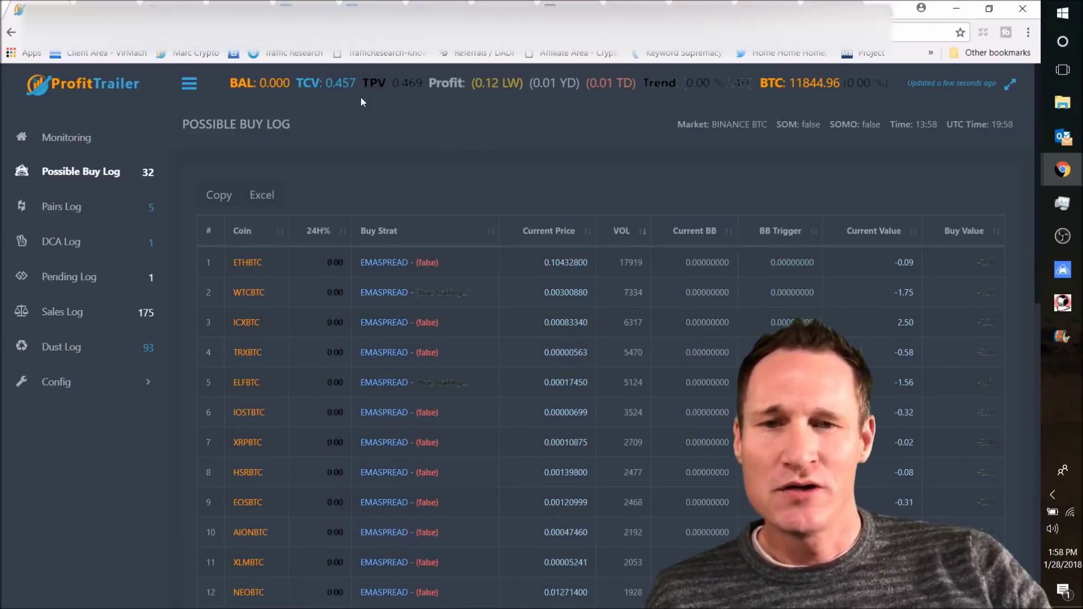
Step: View the WTC/BTC market in Binance's advanced trading view, then return to ProfitTrailer's Sales Log
key(ctrl+Tab)
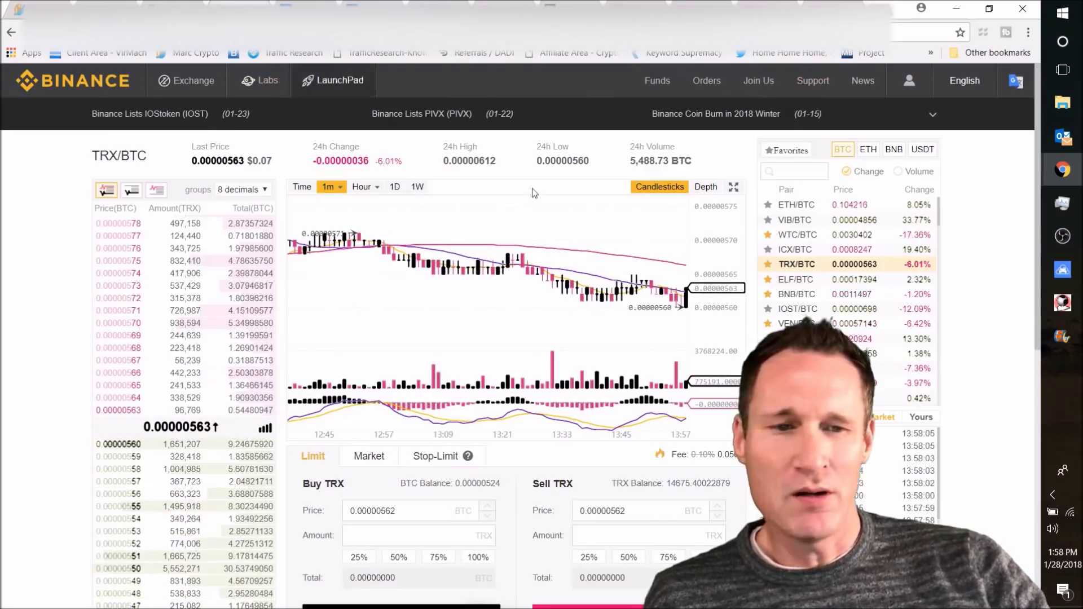
click(803, 236)
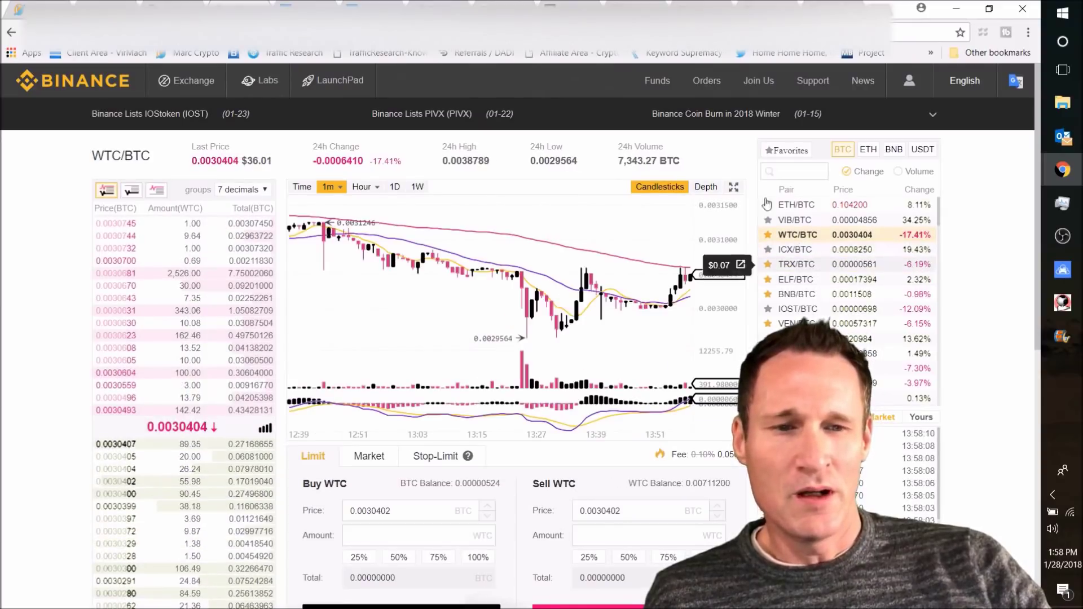
mouse_move(188, 80)
click(191, 117)
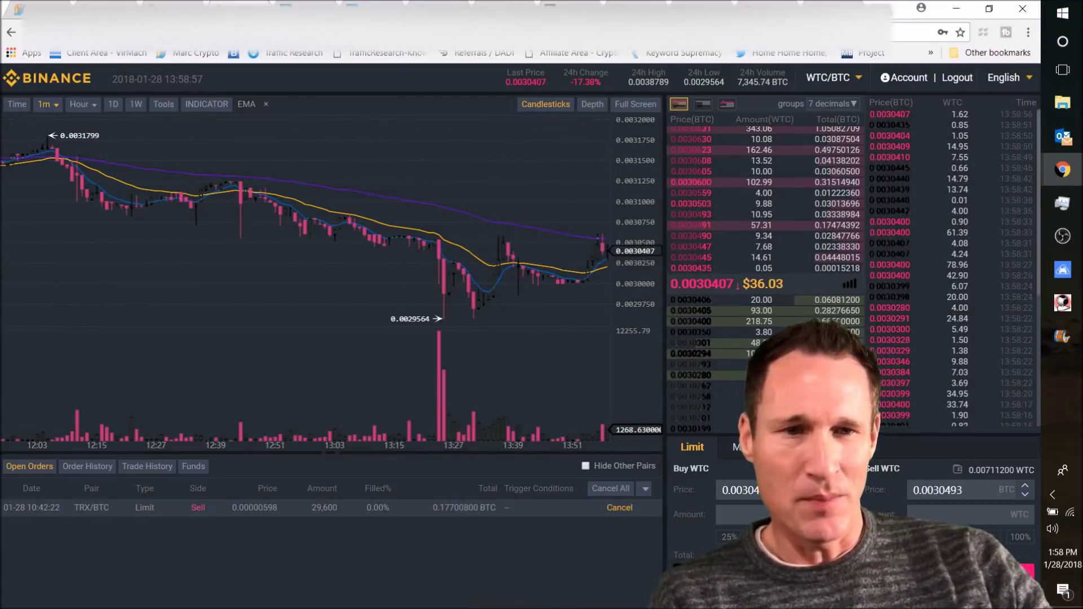
key(ctrl+Tab)
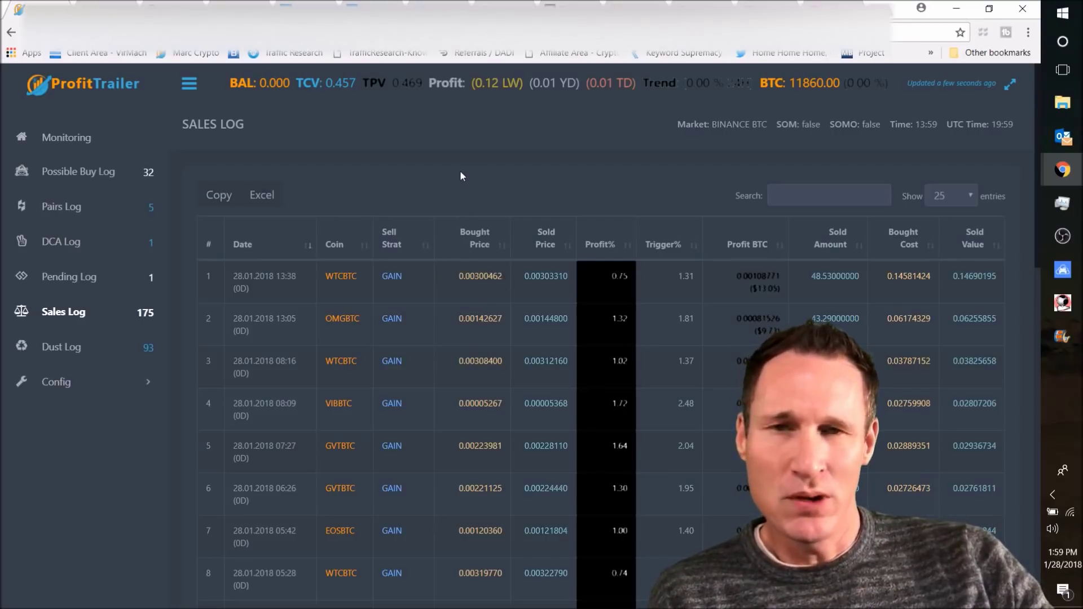
key(alt+Tab)
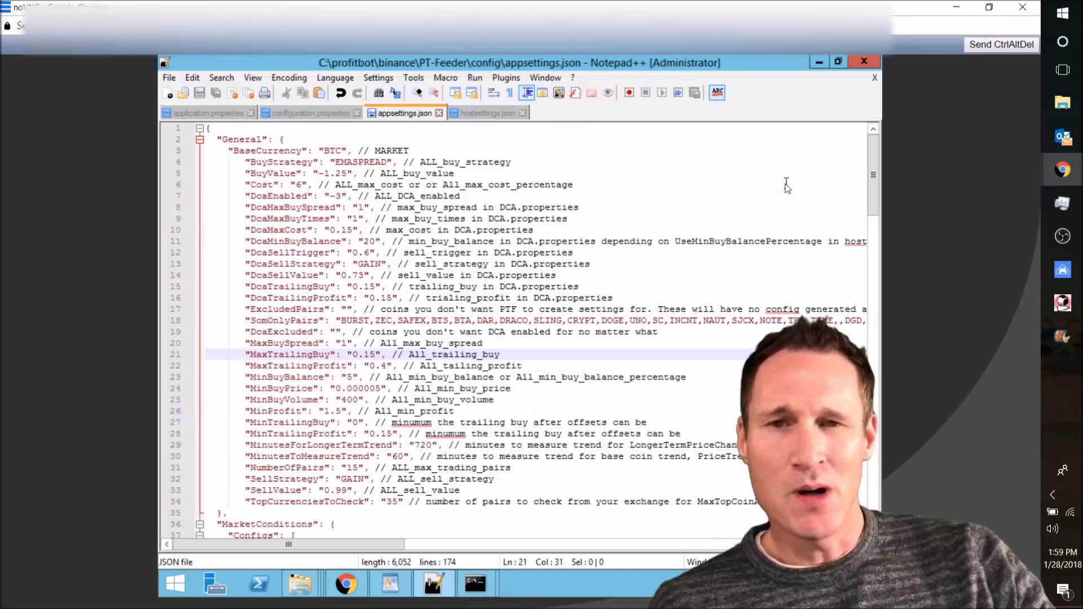